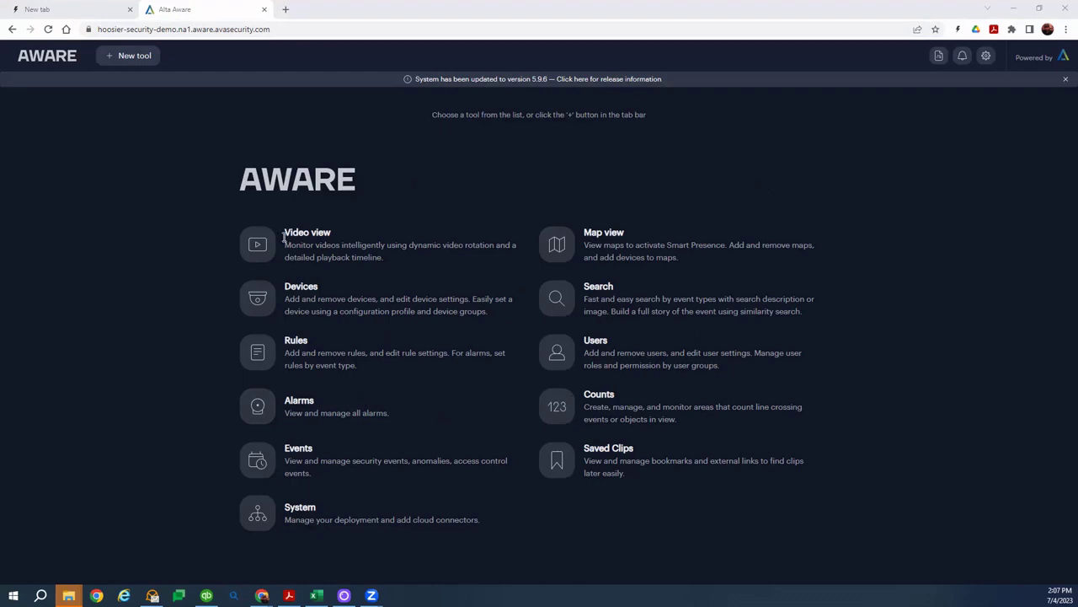
- Open a video view and place the Back Door and Warehouse cameras side by side in the upper two tiles
left_click(259, 244)
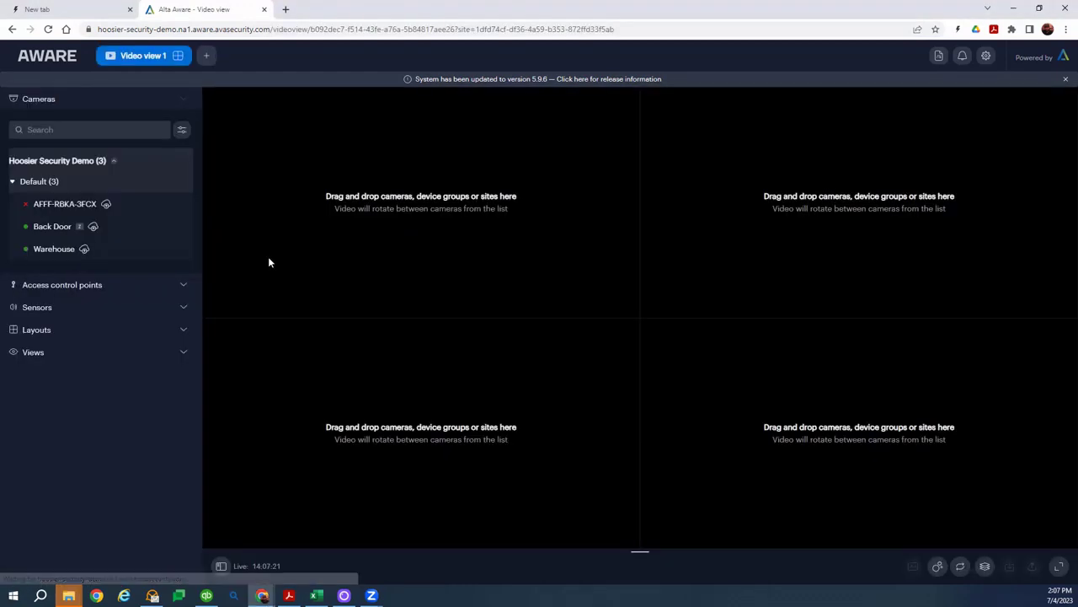
left_click_drag(34, 225, 404, 202)
left_click_drag(65, 249, 682, 303)
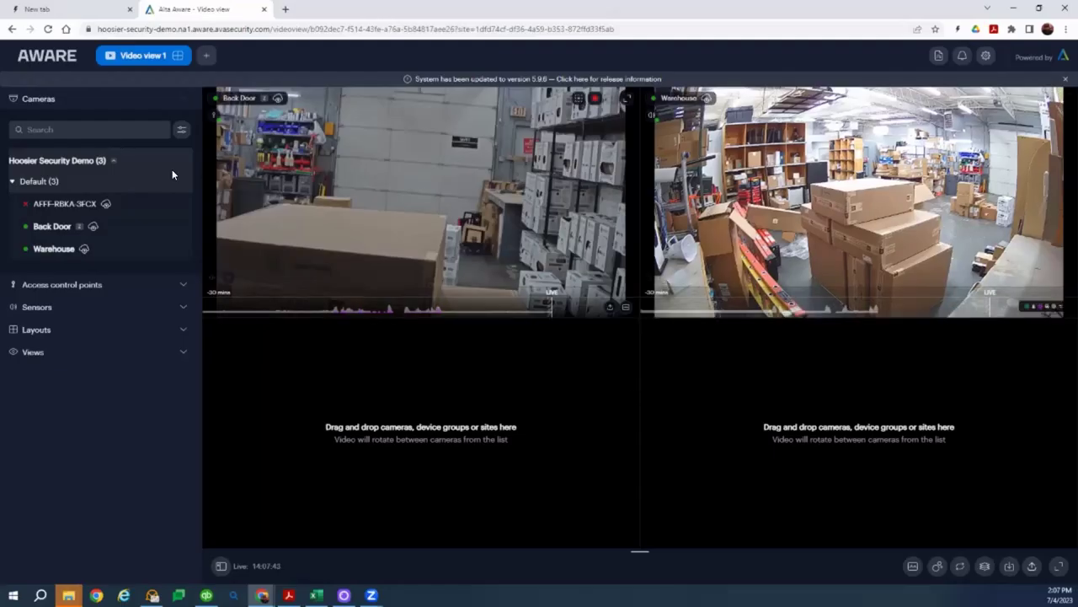
- Open the map view to examine the camera coverage on the site map, and return to Video view 1
left_click(201, 63)
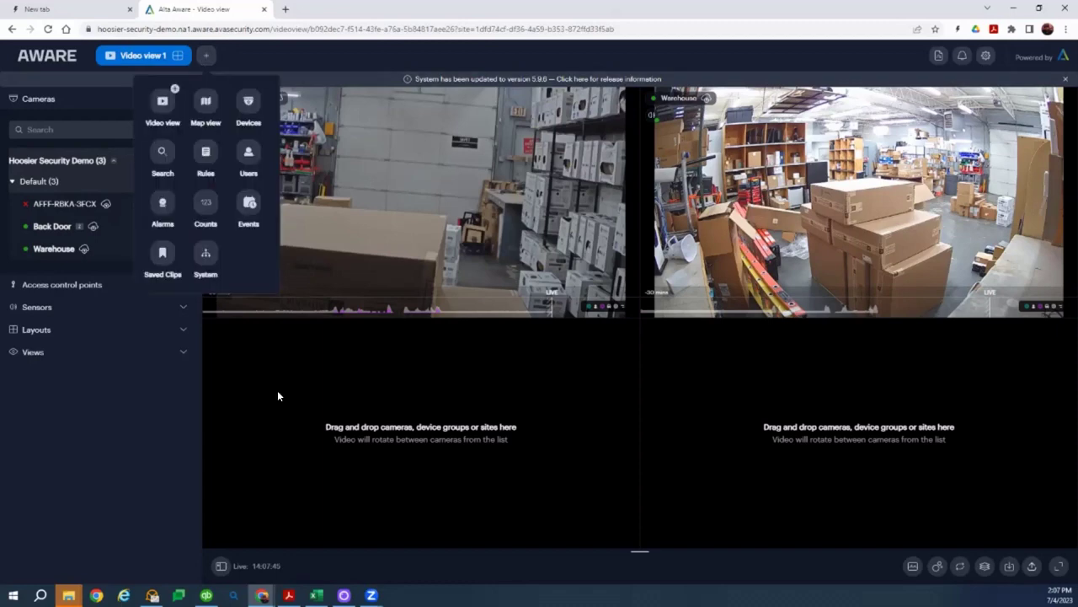
left_click(203, 105)
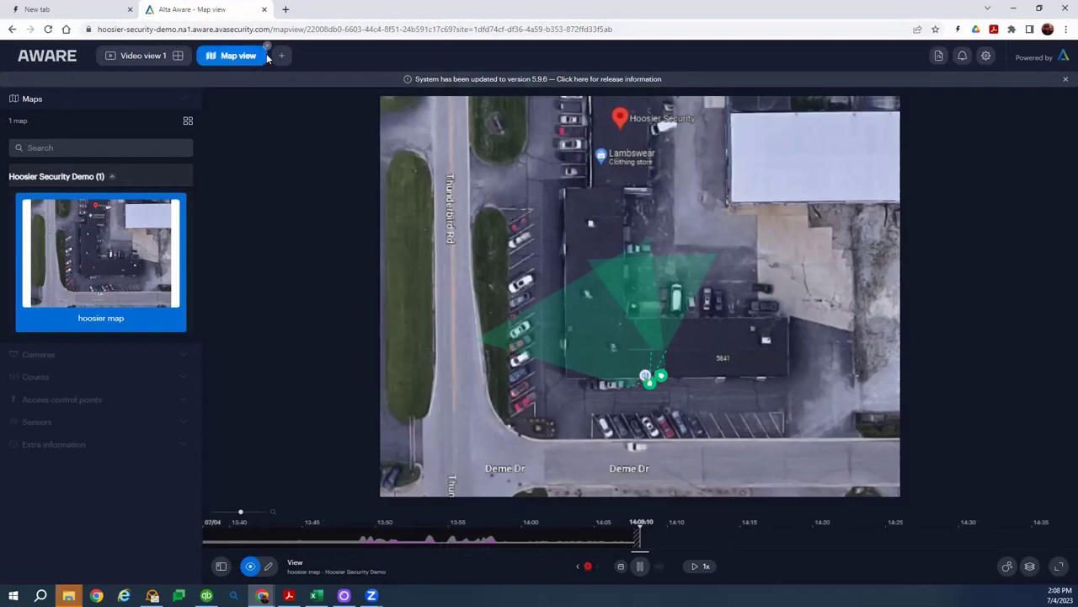
left_click(145, 56)
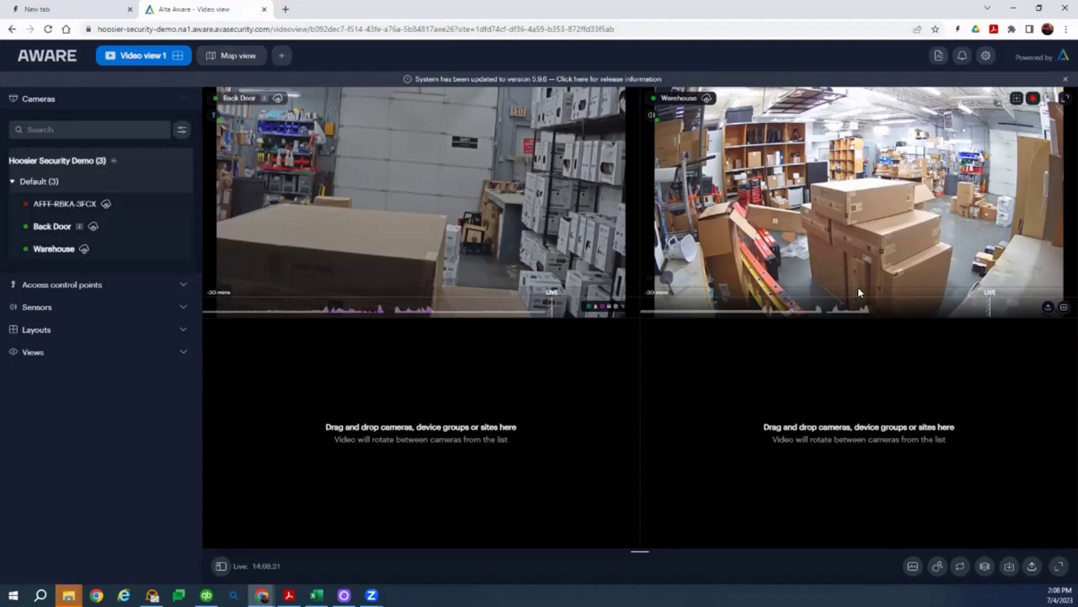
- Create a security rule named After Hours Warehouse that detects Appearance, and proceed to its object settings
left_click(282, 55)
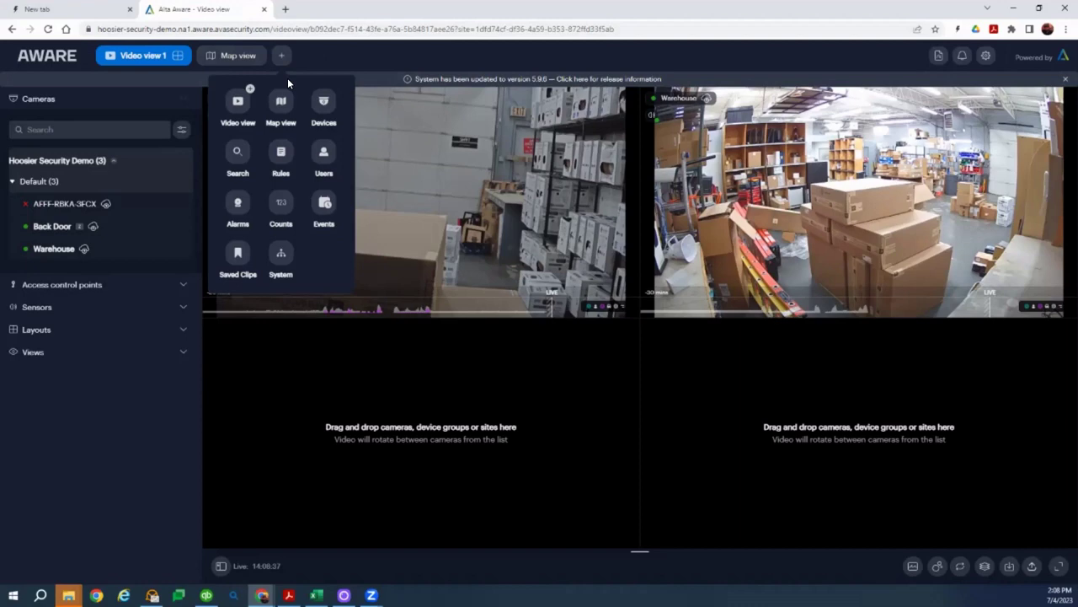
left_click(280, 154)
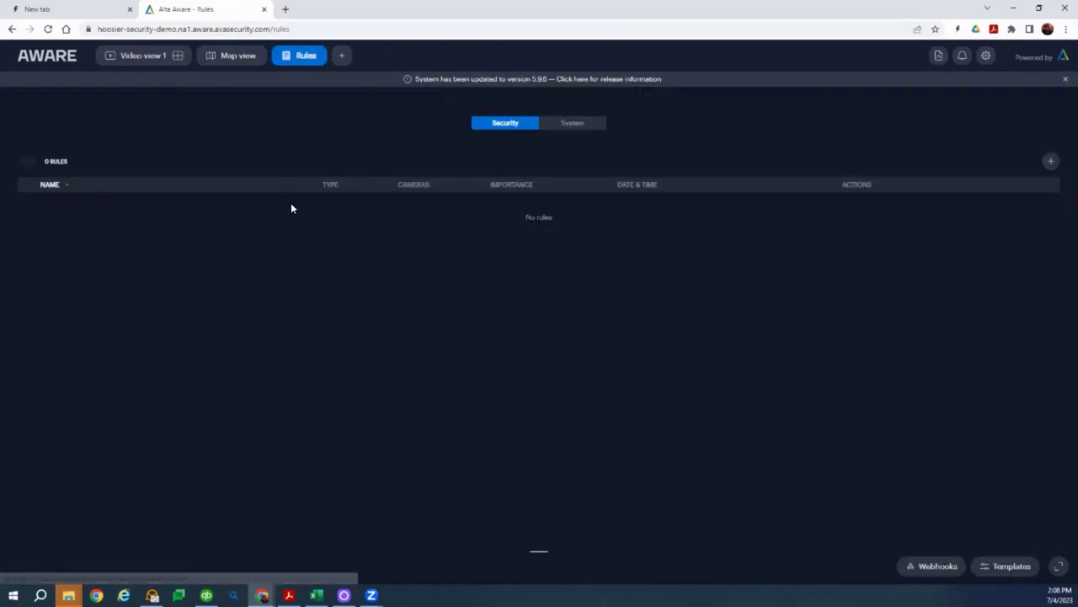
left_click(1050, 161)
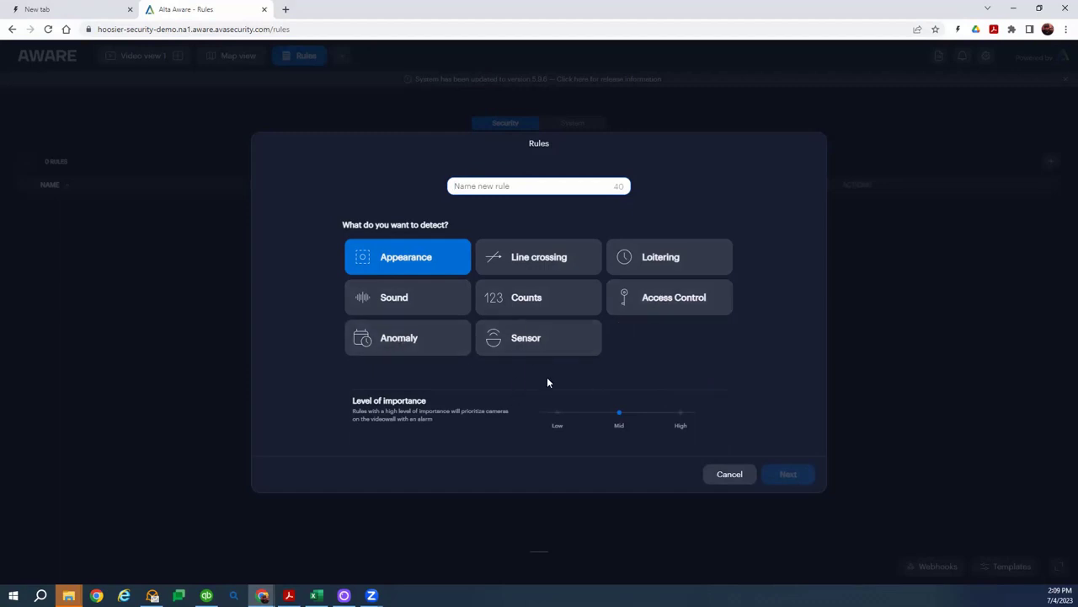
left_click(393, 263)
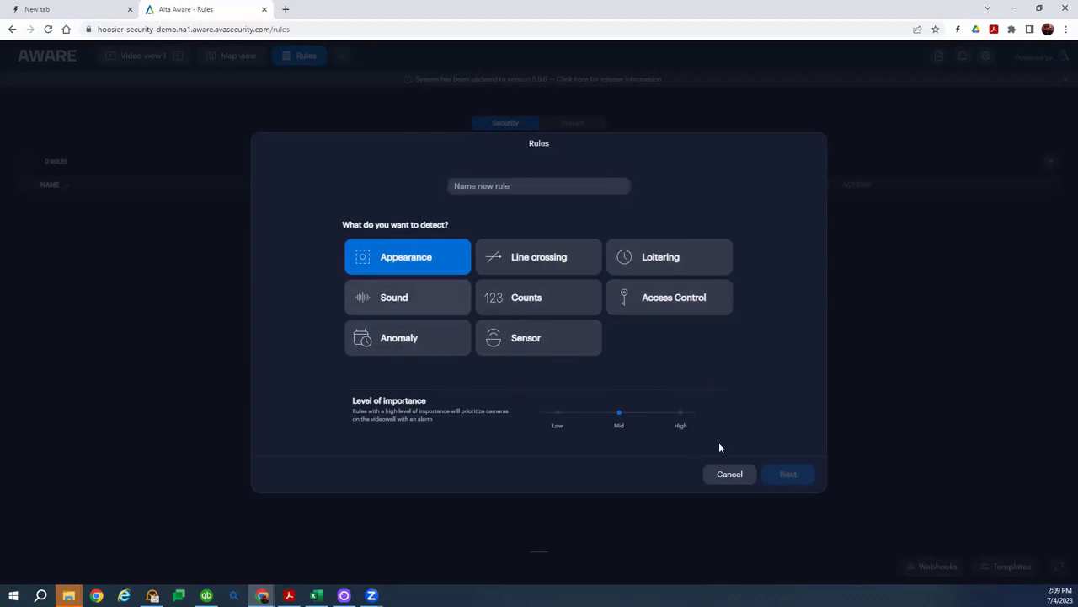
left_click(475, 187)
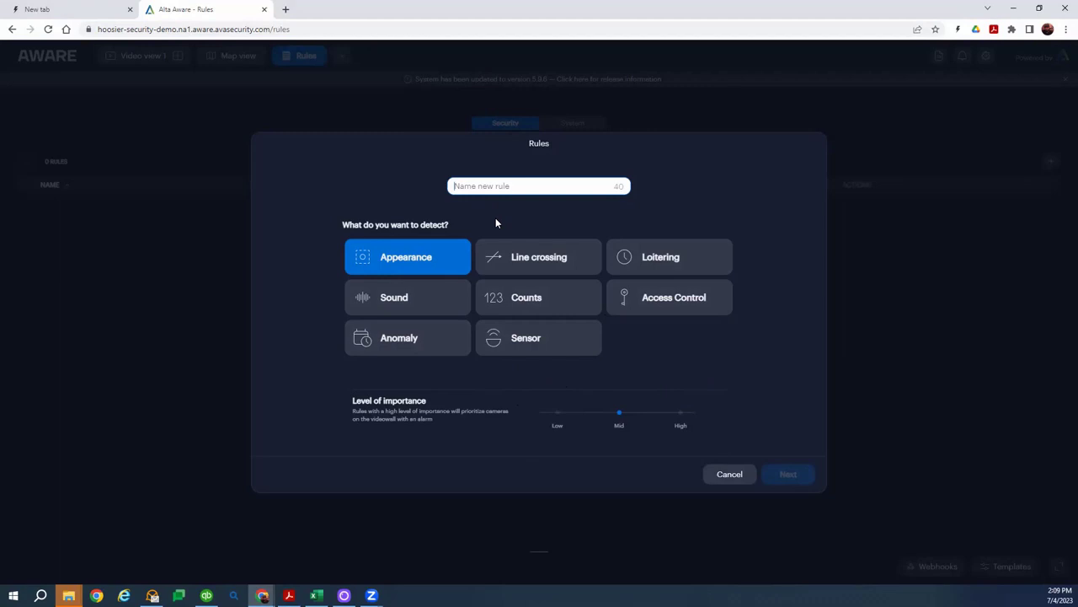
type("After Hours")
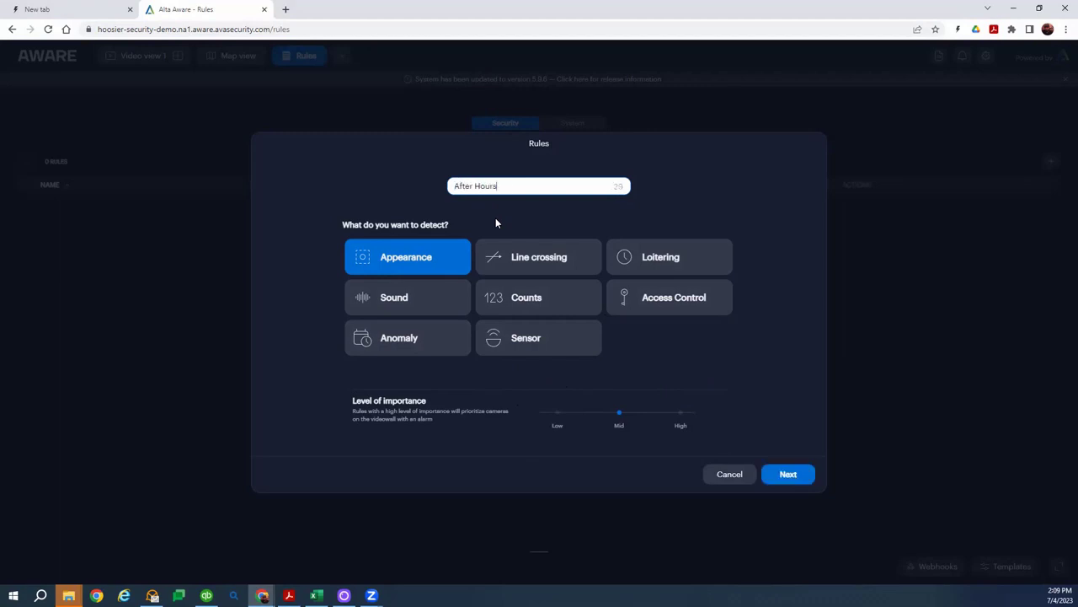
type(" Warehouse")
left_click(779, 479)
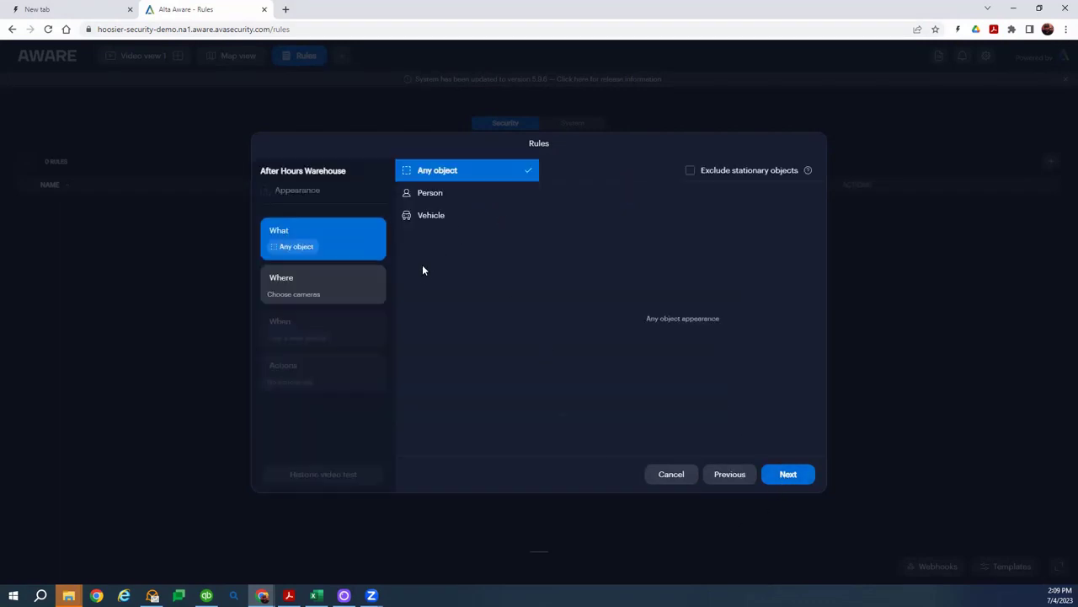
- Try the color filters for a person's upper and lower clothing, clear them, and switch the object type to Vehicle
left_click(425, 195)
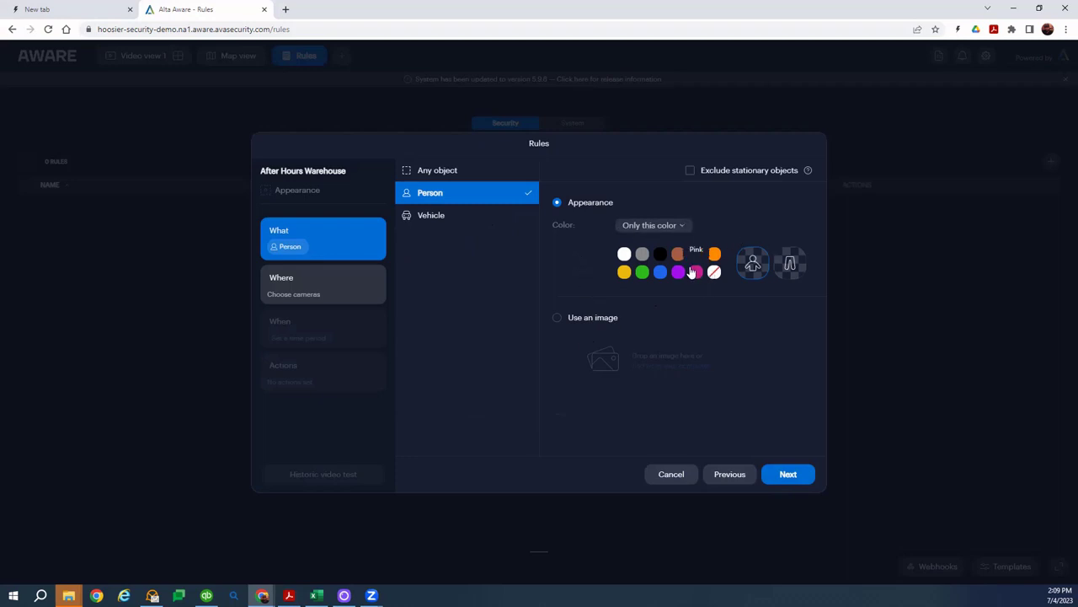
left_click(659, 271)
left_click(696, 254)
left_click(790, 263)
left_click(660, 253)
left_click(682, 228)
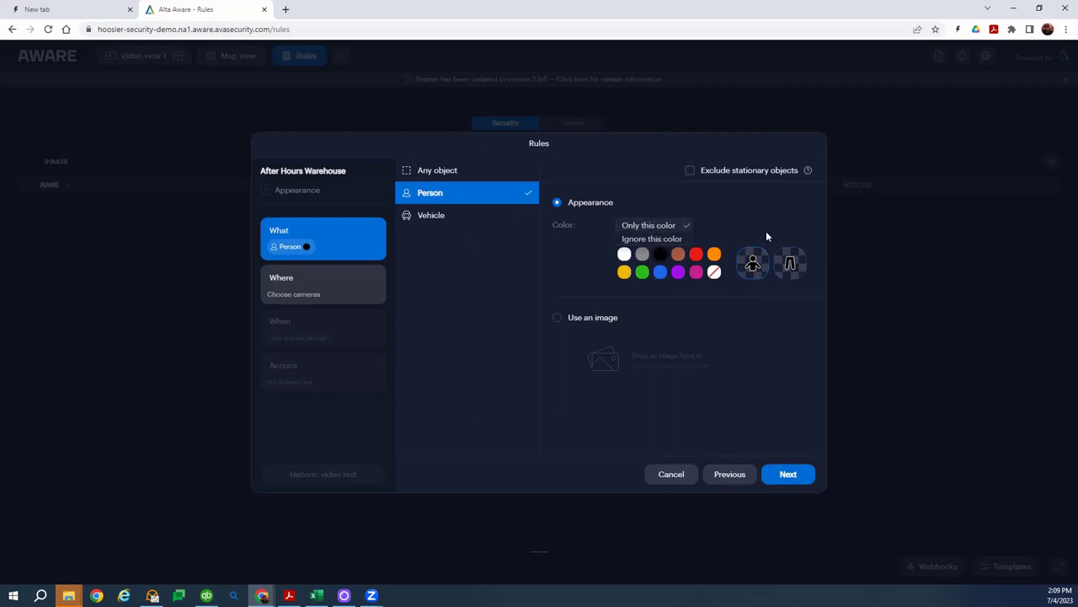
left_click(755, 268)
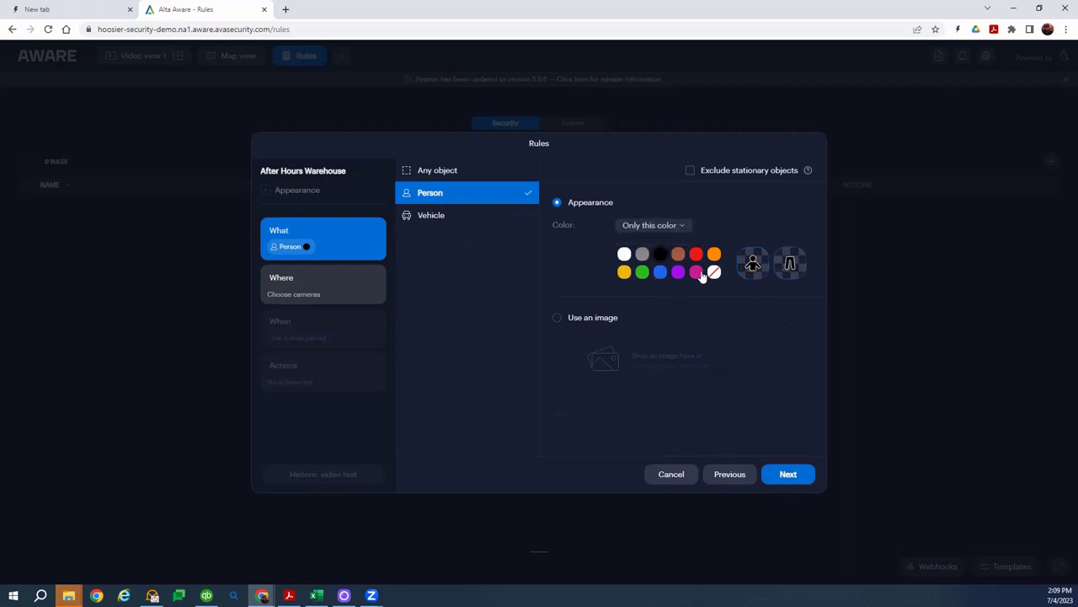
left_click(665, 227)
left_click(718, 277)
left_click(426, 218)
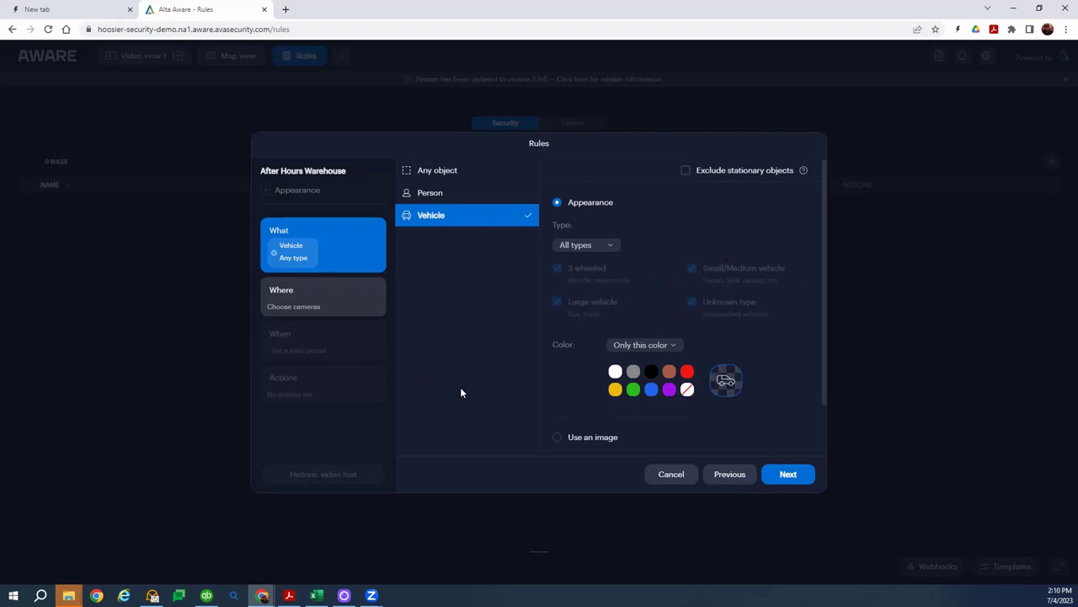
- Set the rule to detect a Person without a color filter and apply it to the Warehouse camera
left_click(506, 193)
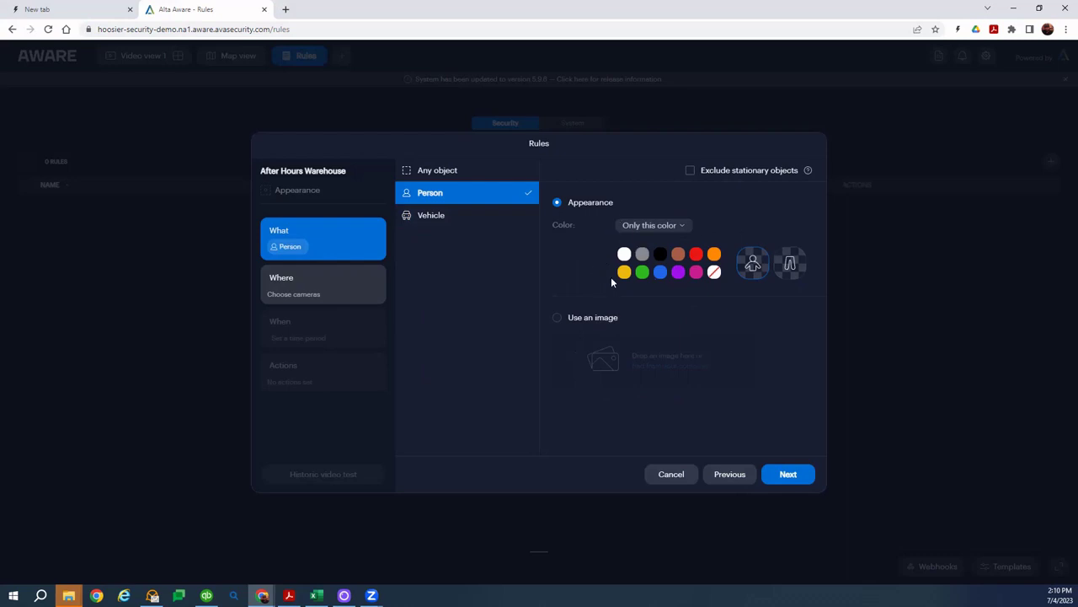
left_click(791, 475)
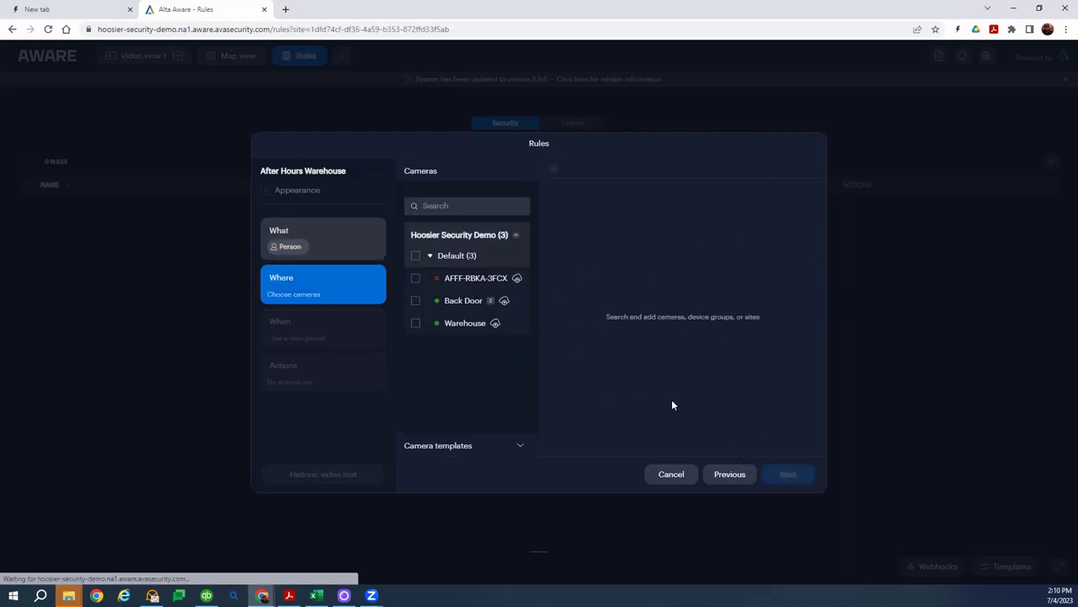
left_click(416, 322)
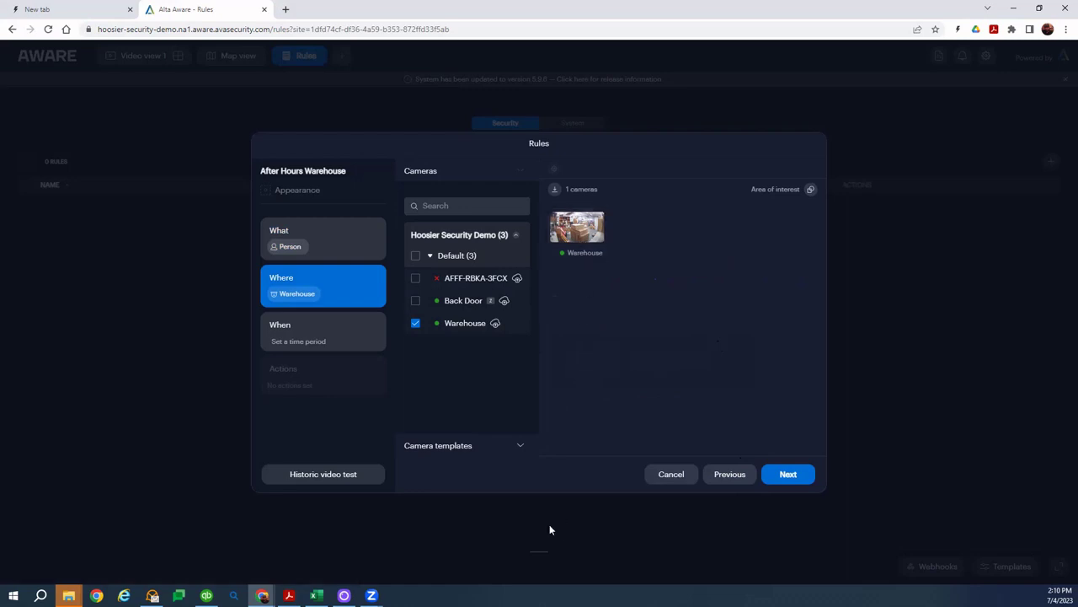
- Draw an area of interest over the lower Warehouse image, and raise its upper corners to take in the shelving and back of the room
left_click(810, 190)
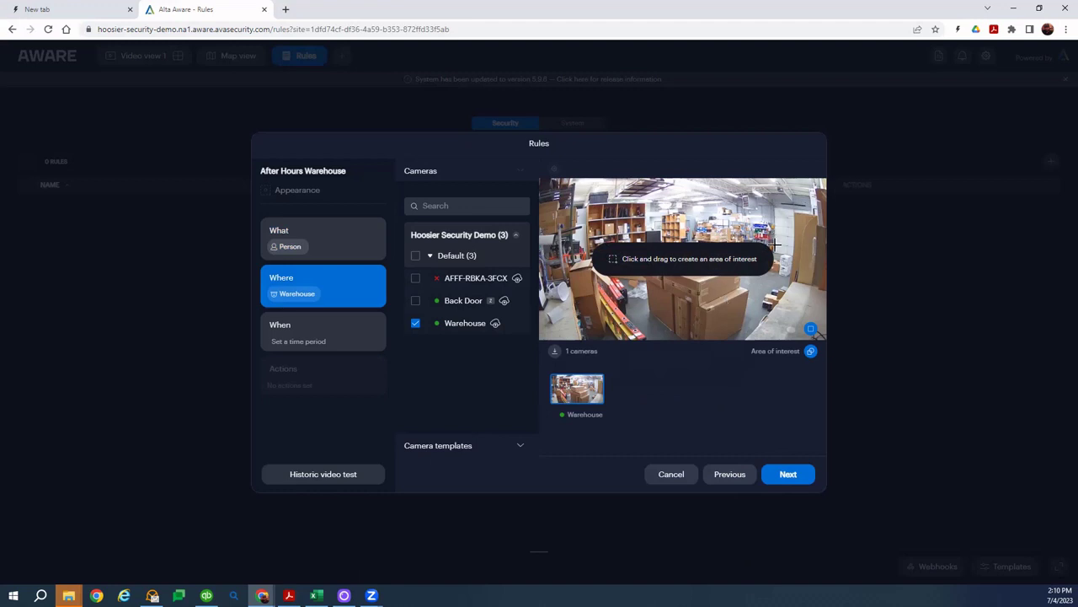
left_click_drag(802, 266, 550, 337)
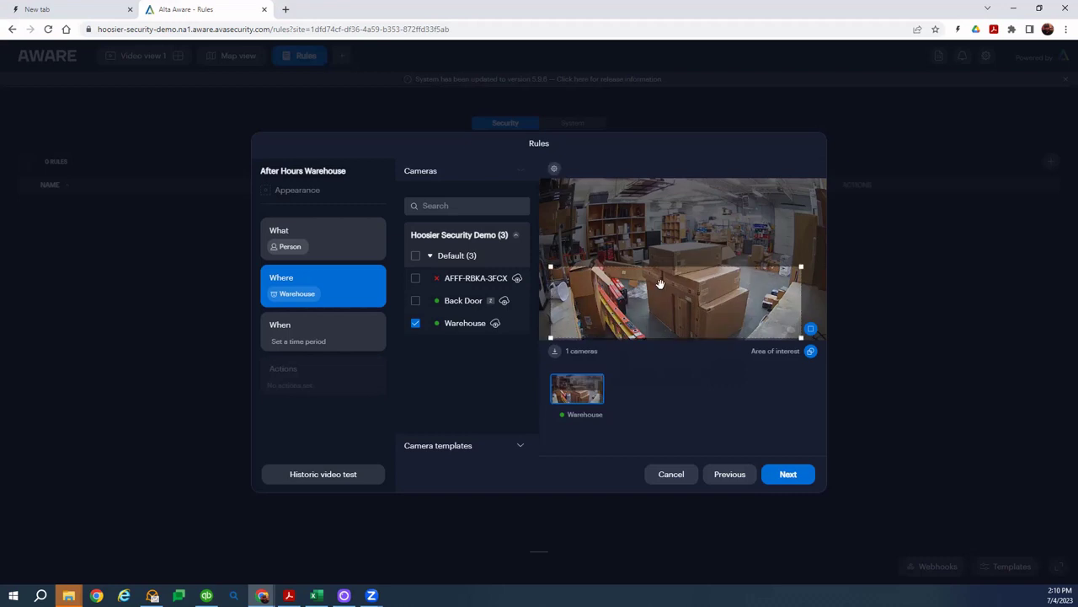
left_click_drag(551, 266, 585, 212)
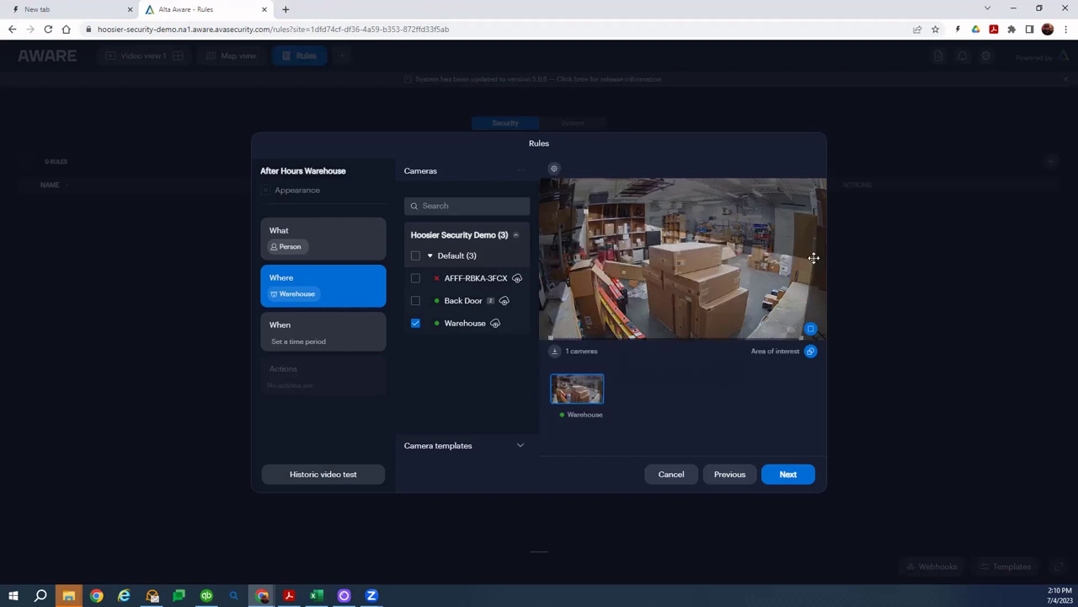
left_click(800, 216)
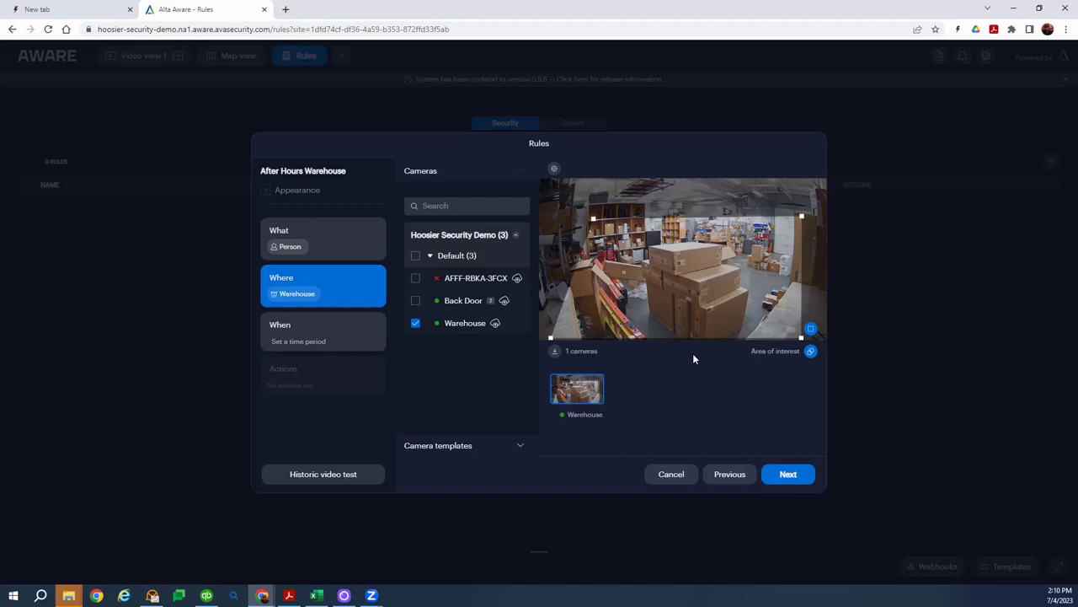
left_click(788, 474)
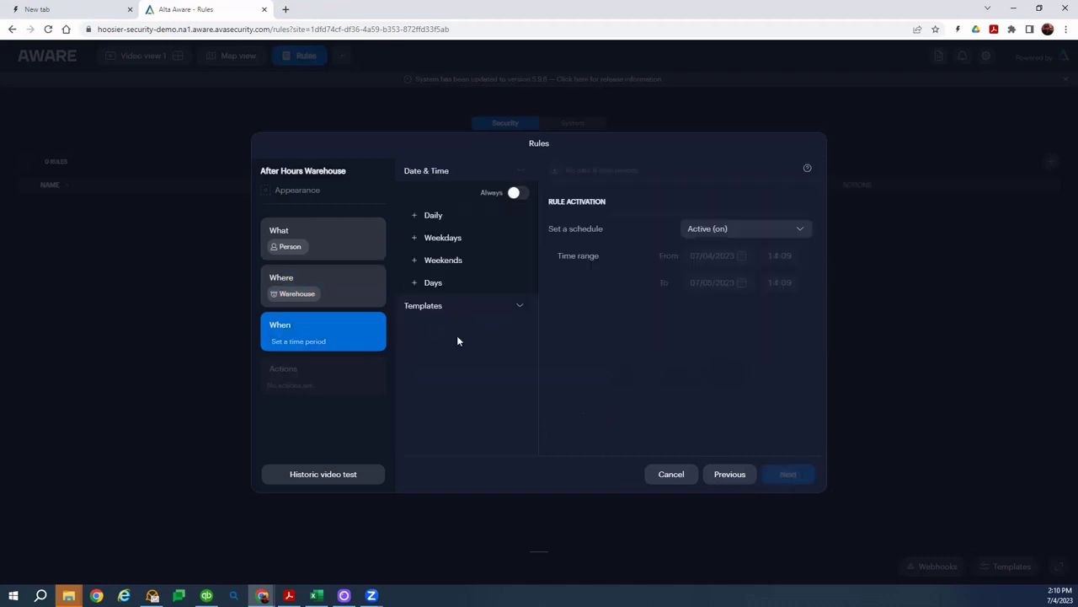
- Add a daily schedule to the rule with start time 18:00 and end time 06:00
left_click(424, 216)
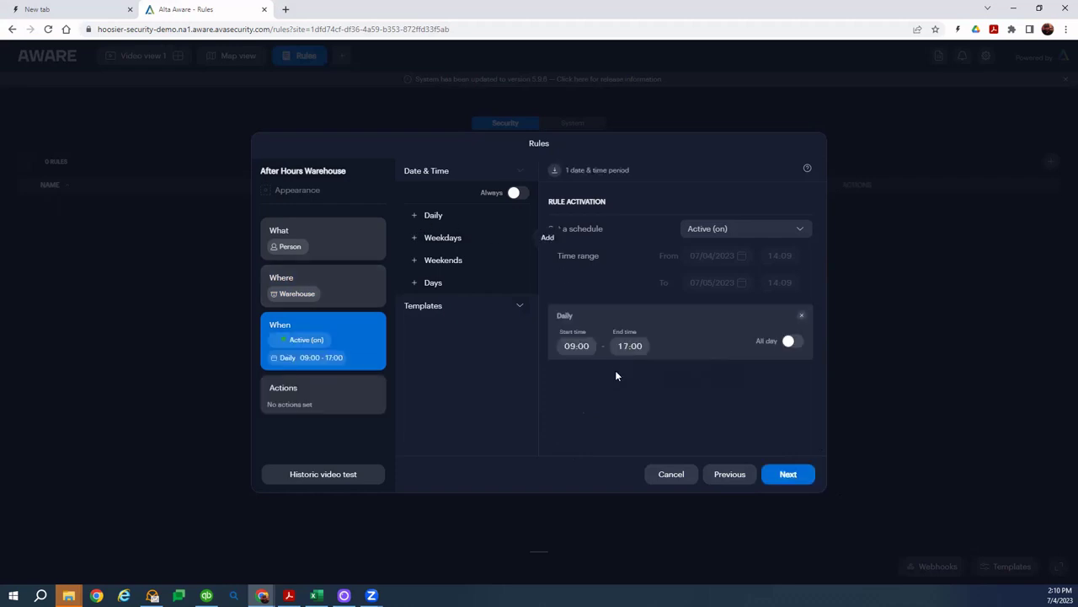
left_click(576, 346)
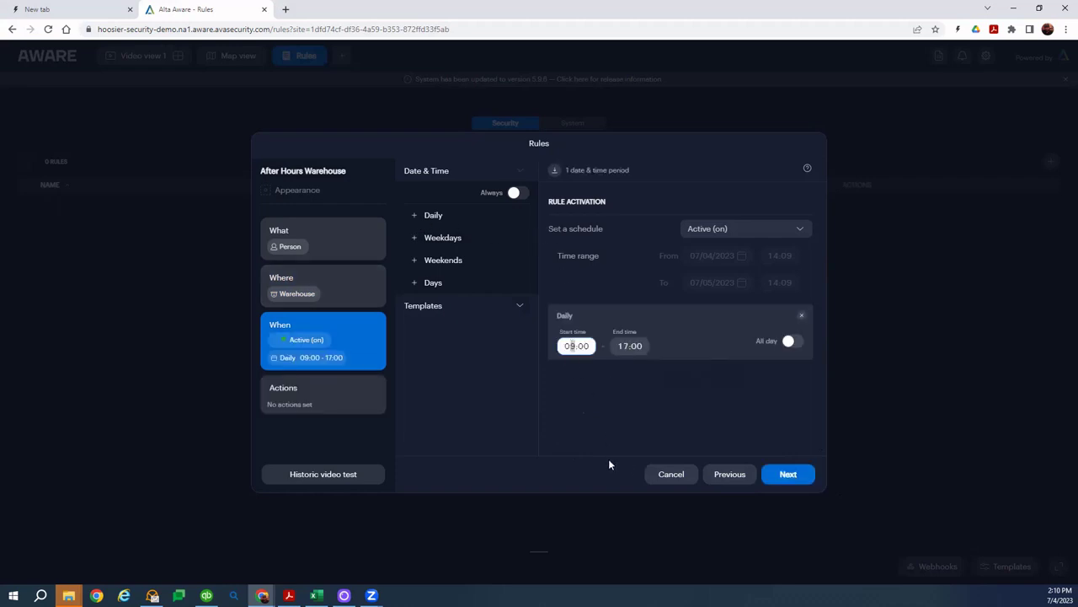
type("0")
type("18")
key("Tab")
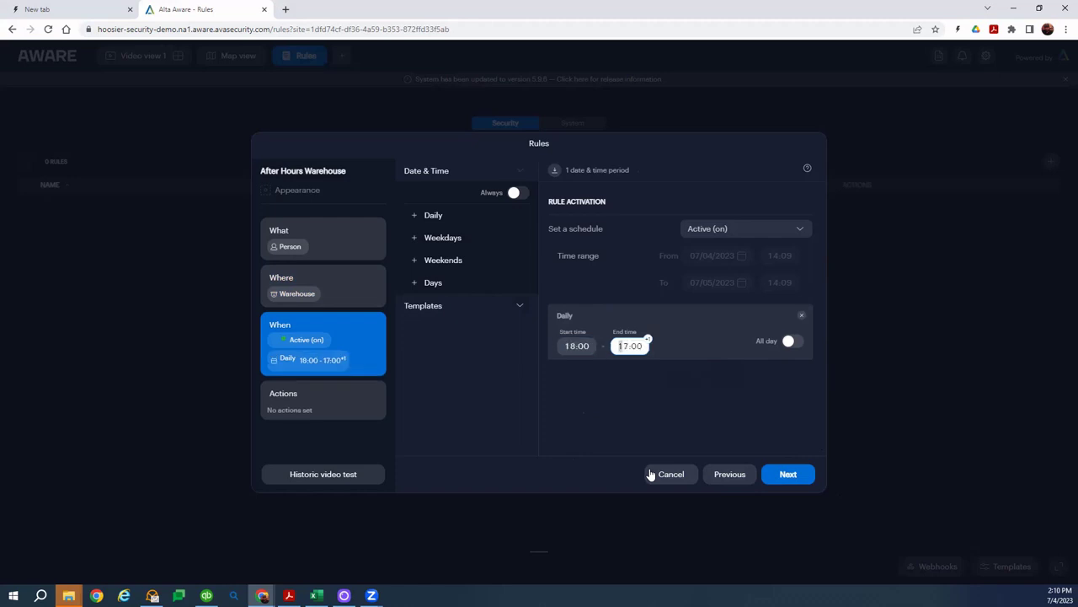
type("06")
left_click(666, 418)
left_click(790, 475)
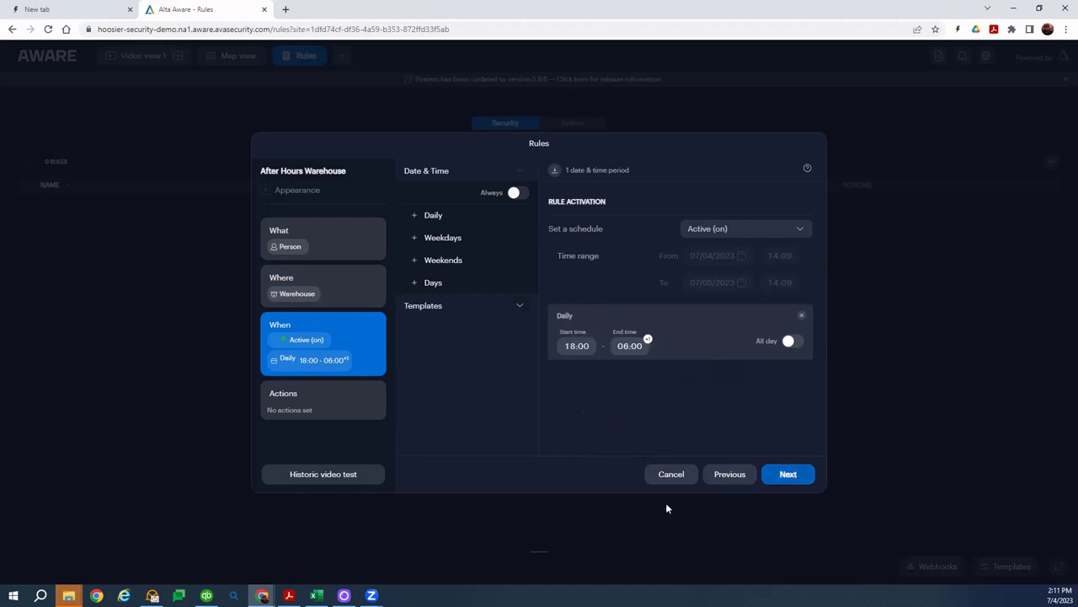
- Enable the Email action for the rule and add one listed user as the recipient
left_click(410, 316)
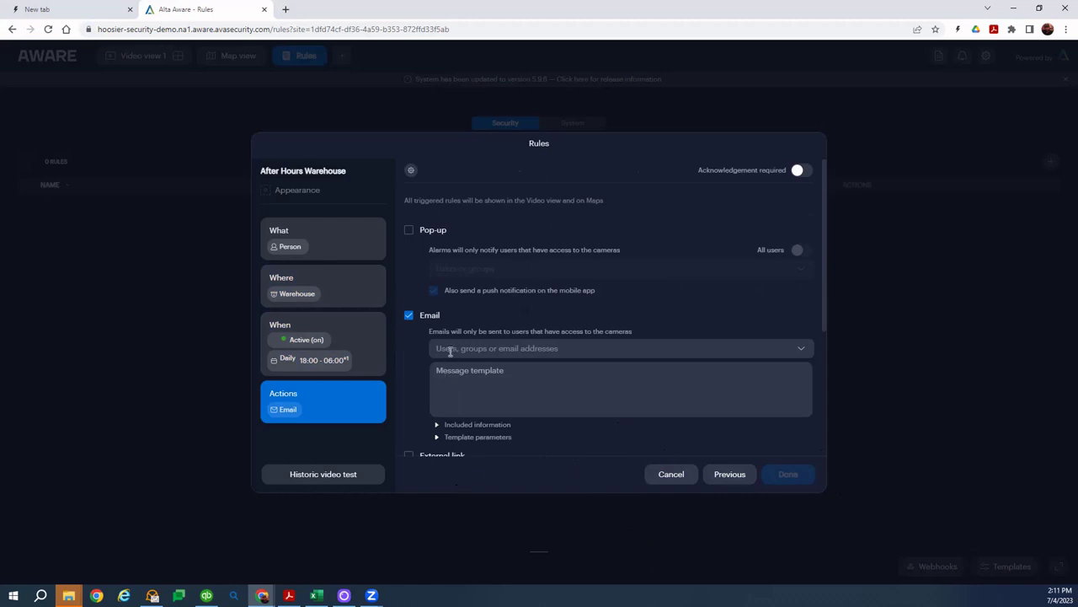
left_click(800, 348)
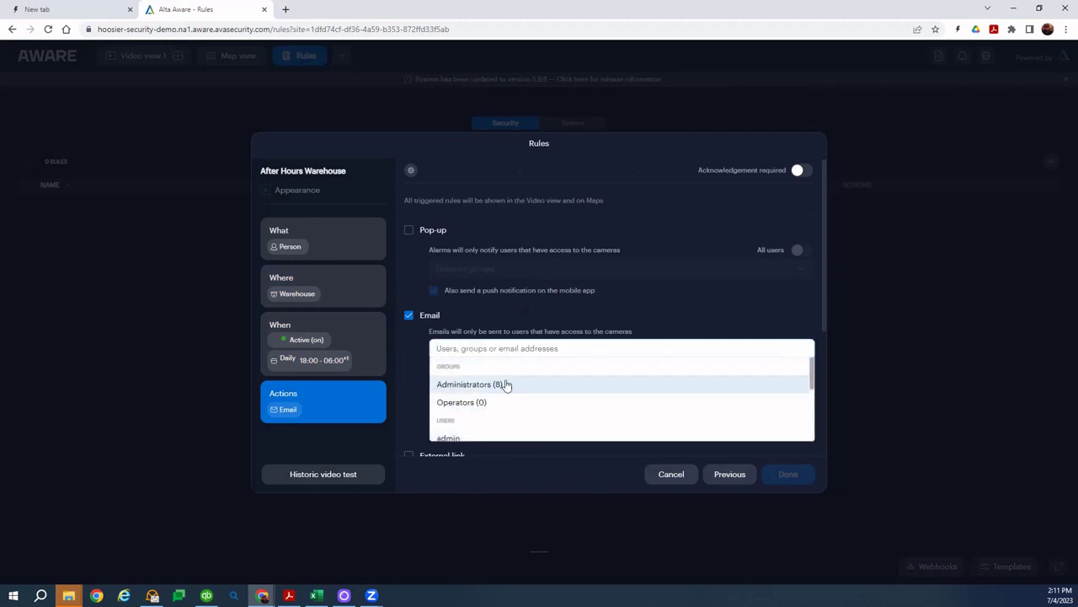
scroll(468, 412, "down", 3)
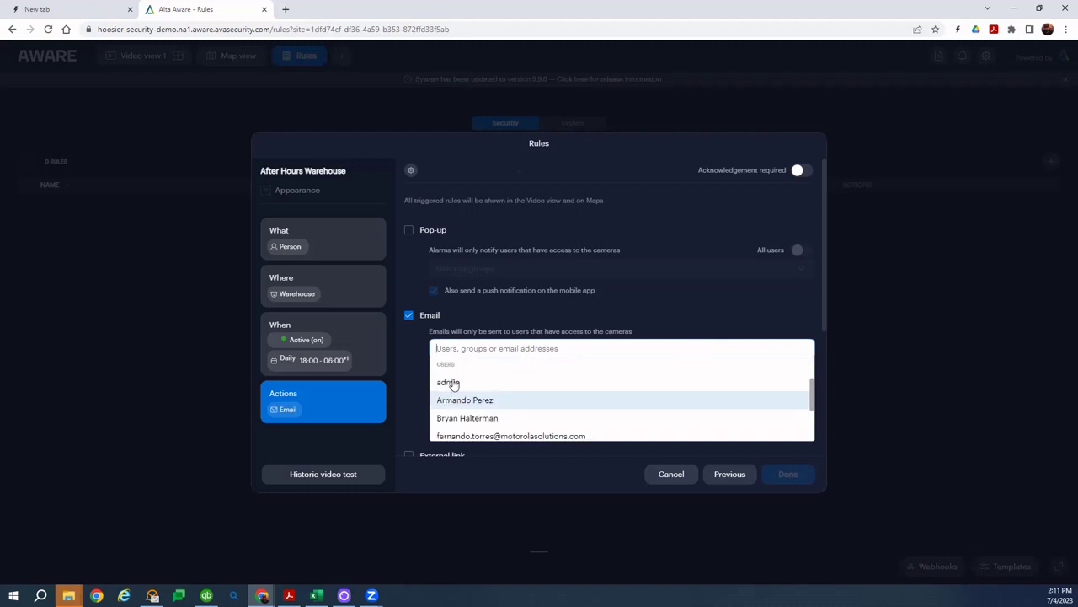
left_click(460, 402)
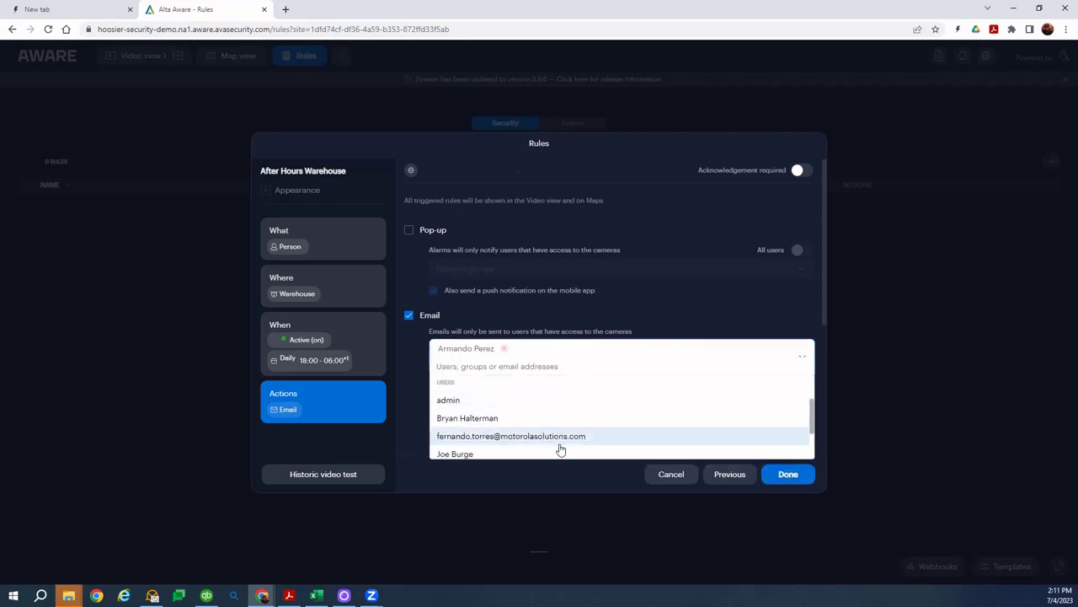
left_click(772, 305)
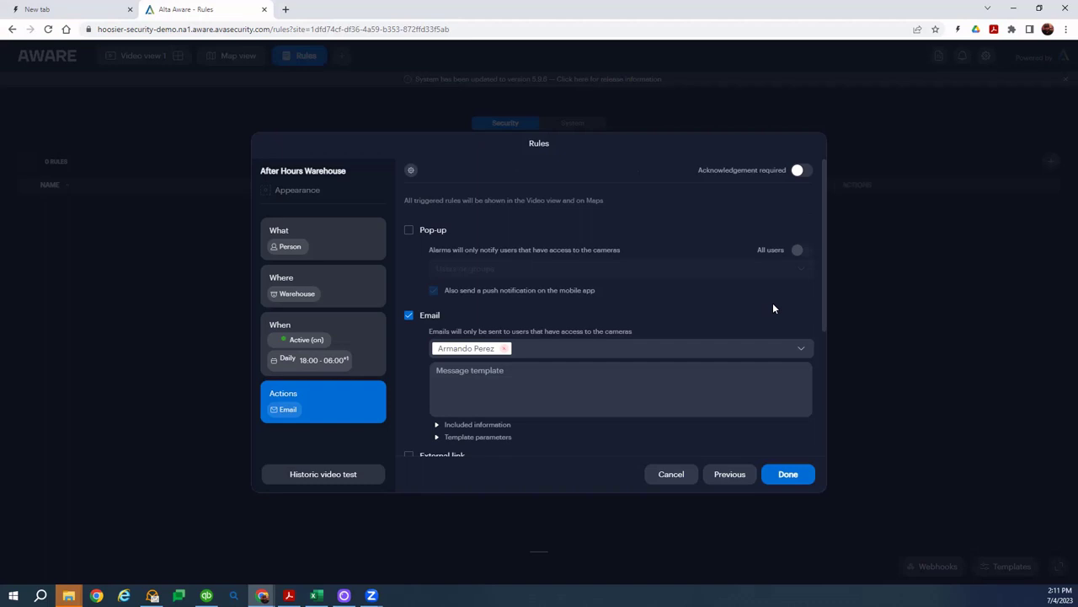
- Review the email's included information and template parameters, and save the After Hours Warehouse rule
scroll(598, 384, "down", 2)
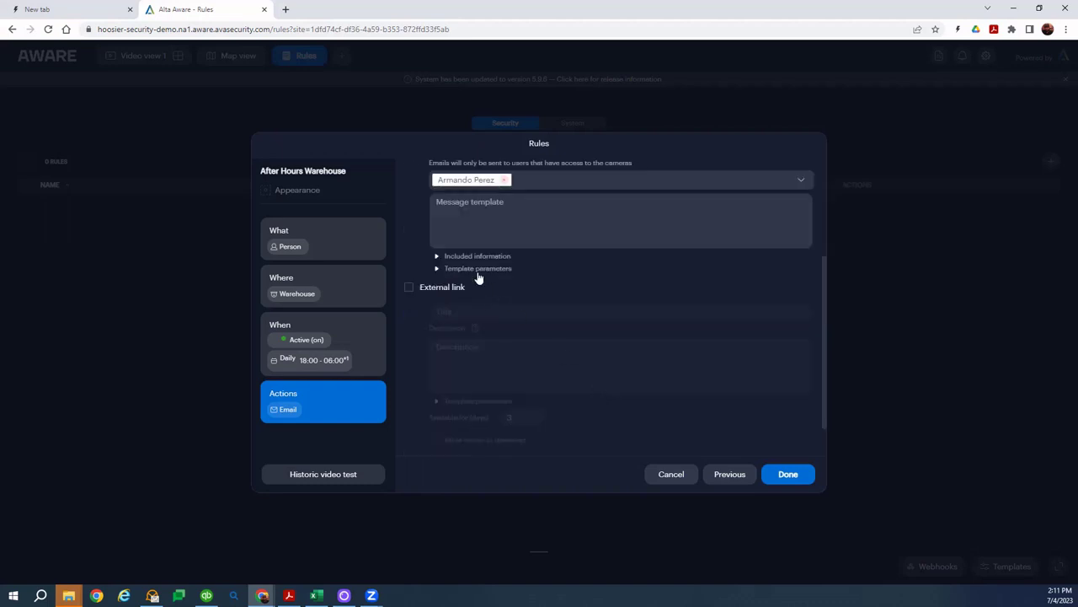
left_click(448, 257)
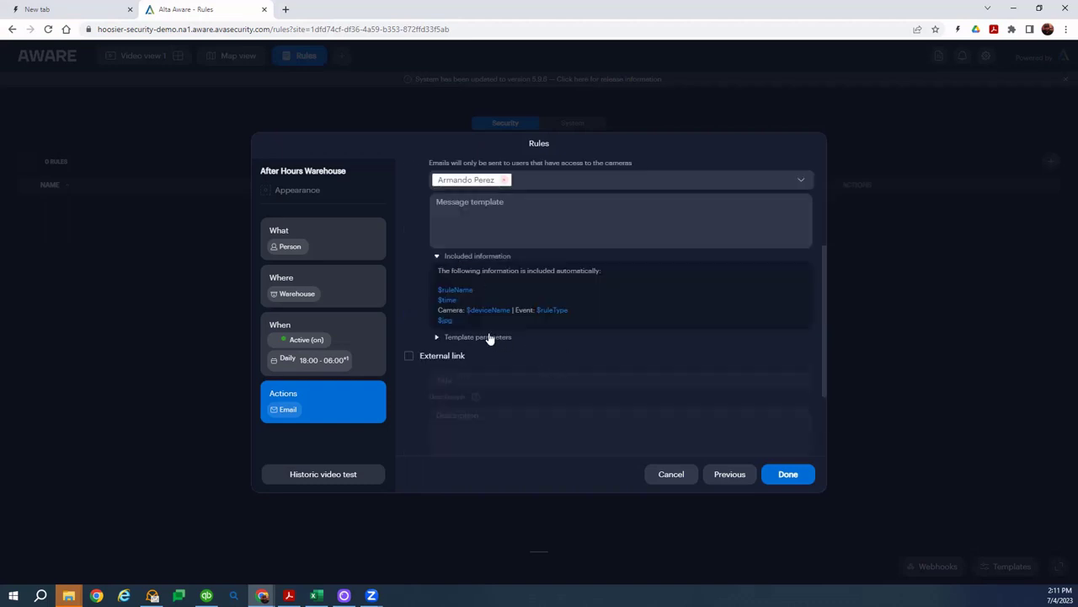
left_click(455, 337)
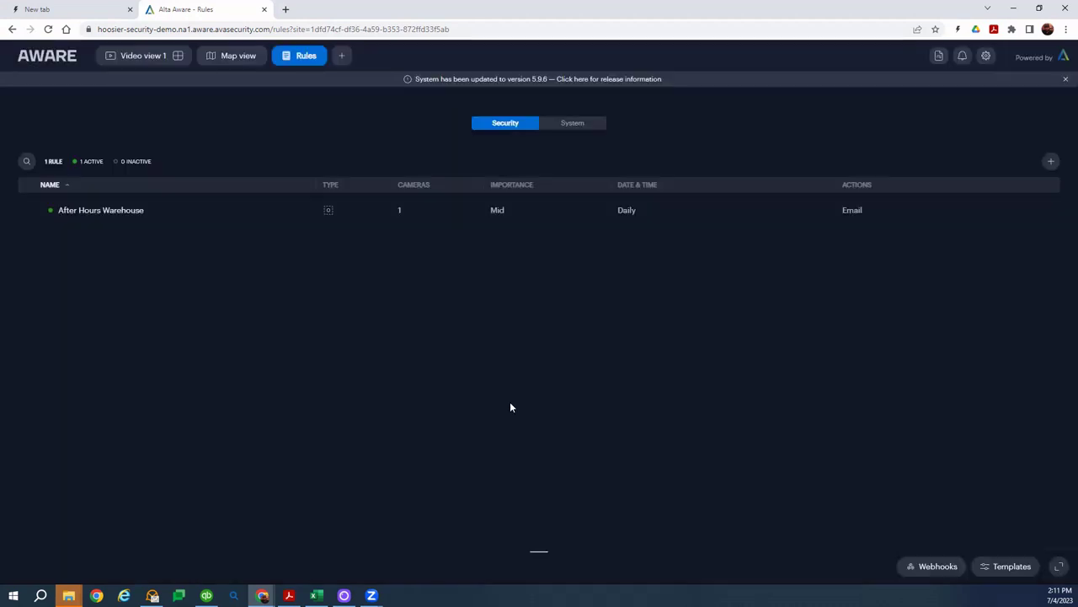
- Return to Video view 1 from the rules list
left_click(141, 56)
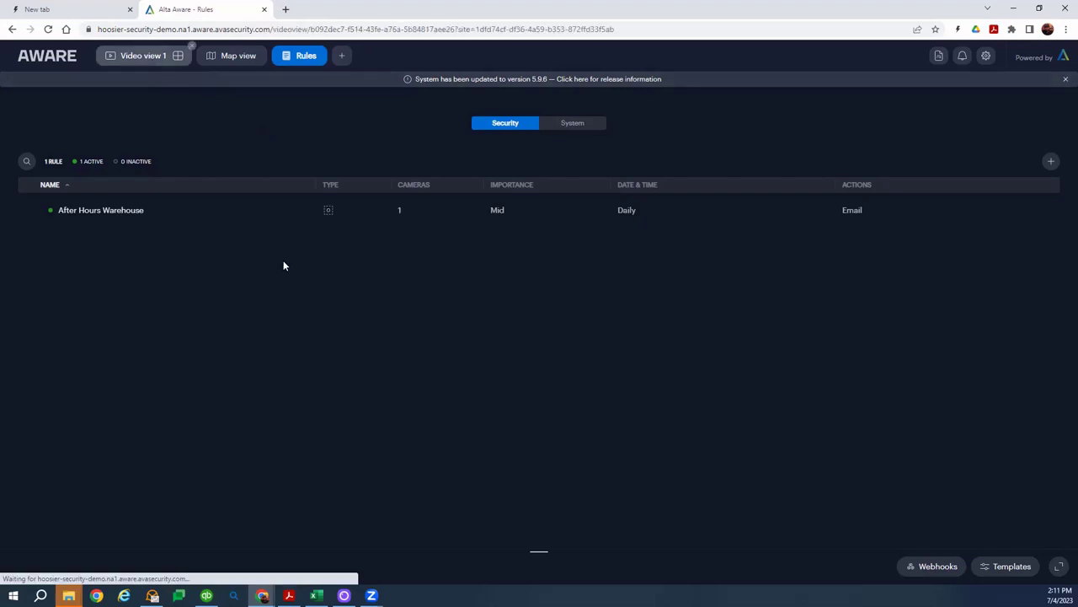